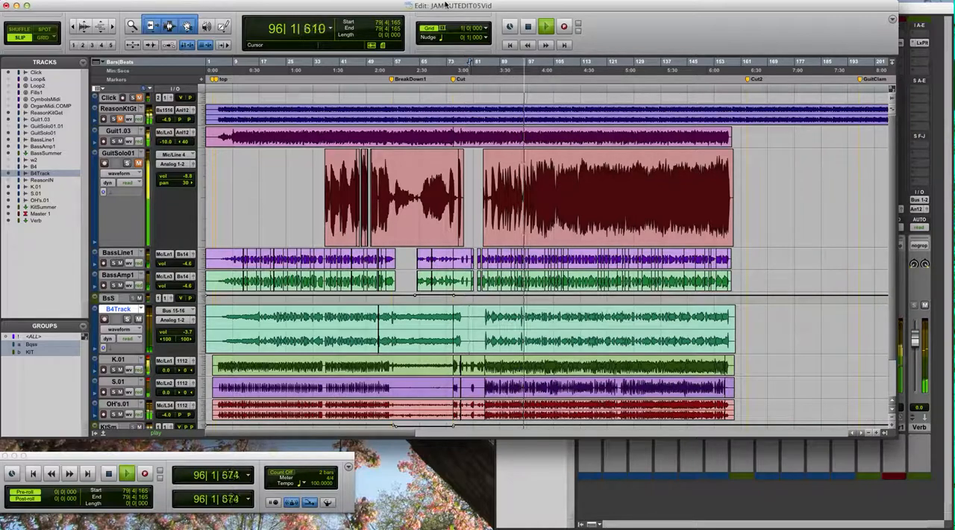
- Play the session from about bar 5 on the Guit1.03 track to audition the soloed guitar part
key(space)
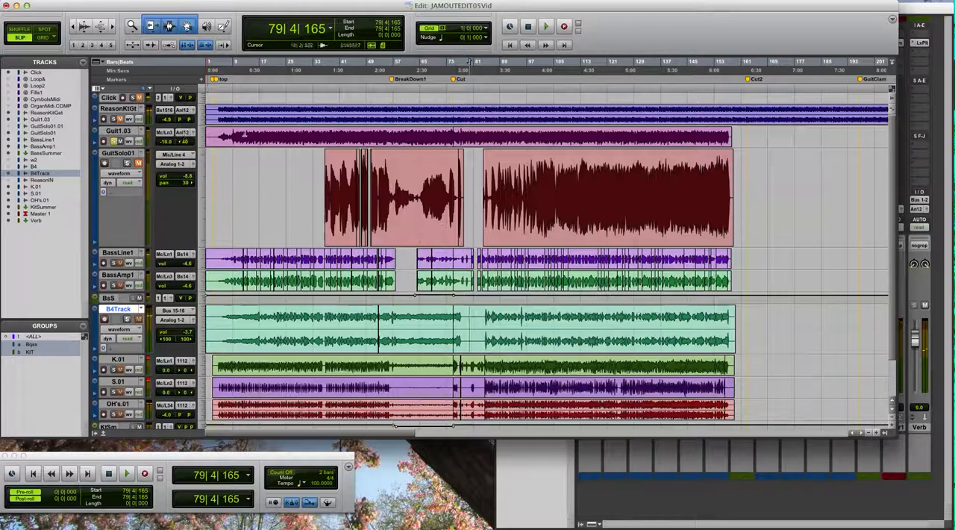
click(220, 135)
key(space)
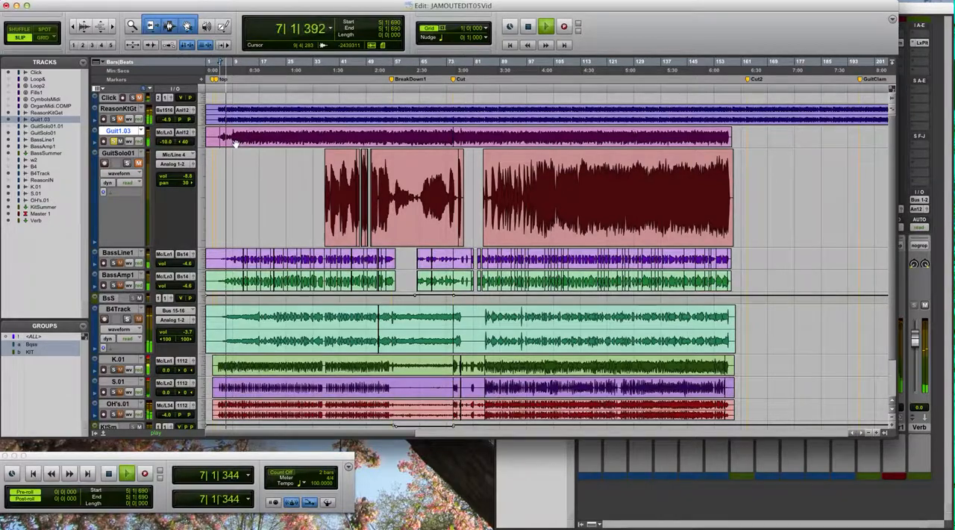
key(super+])
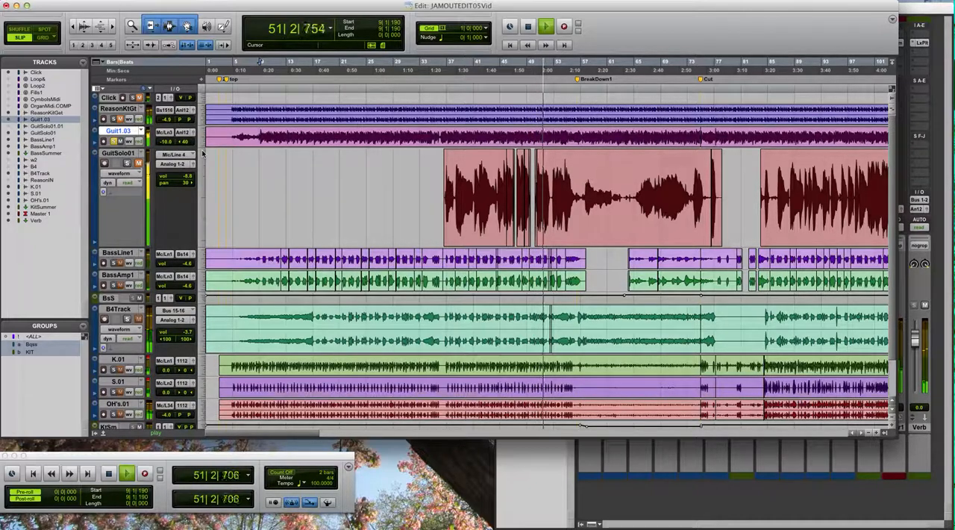
key(space)
- Play the Guit1.03 guitar part from about bar 98, then stop playback
key(super+bracketleft)
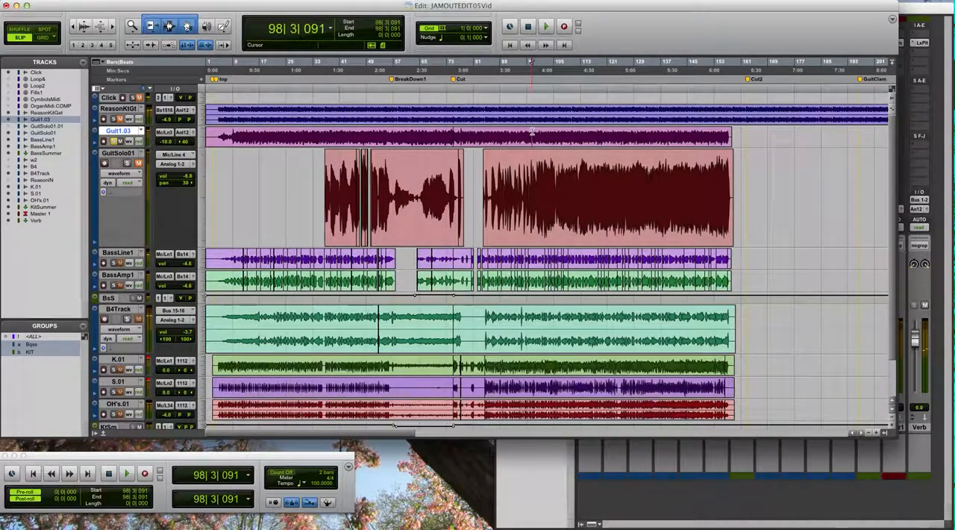
key(space)
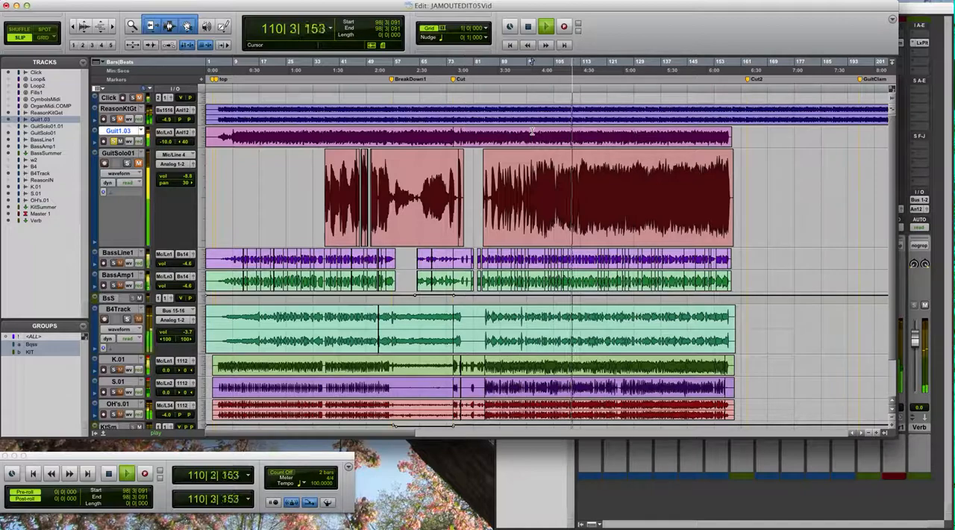
key(space)
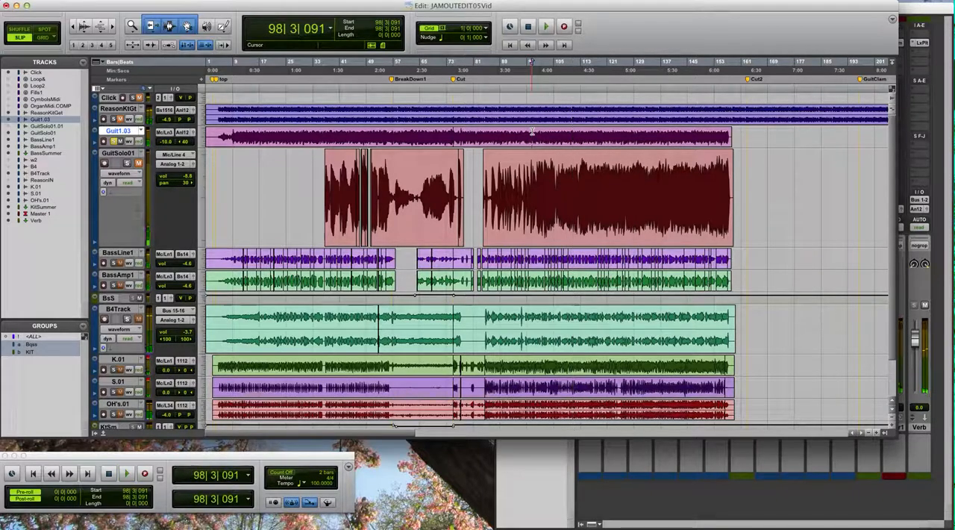
- Solo BassLine1 and BassAmp1 and audition the bass tracks from about bar 15
click(106, 253)
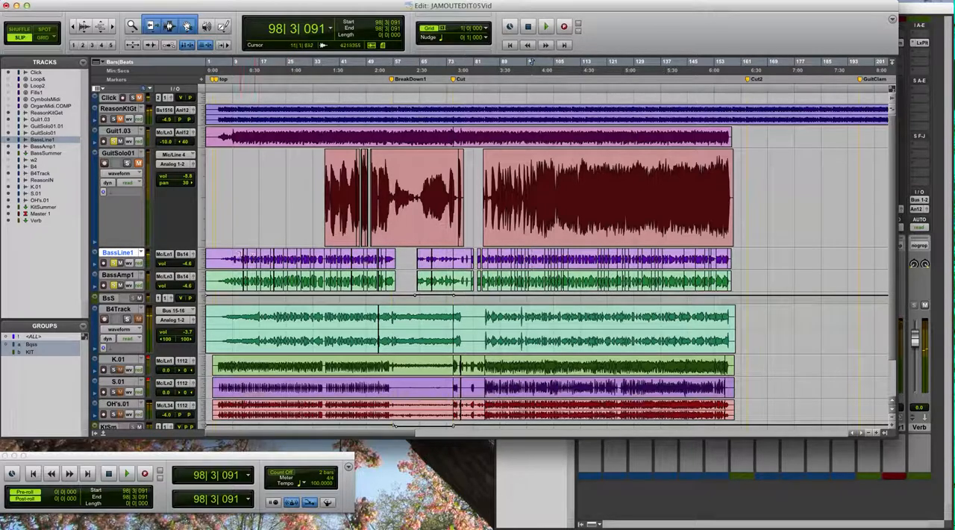
click(253, 258)
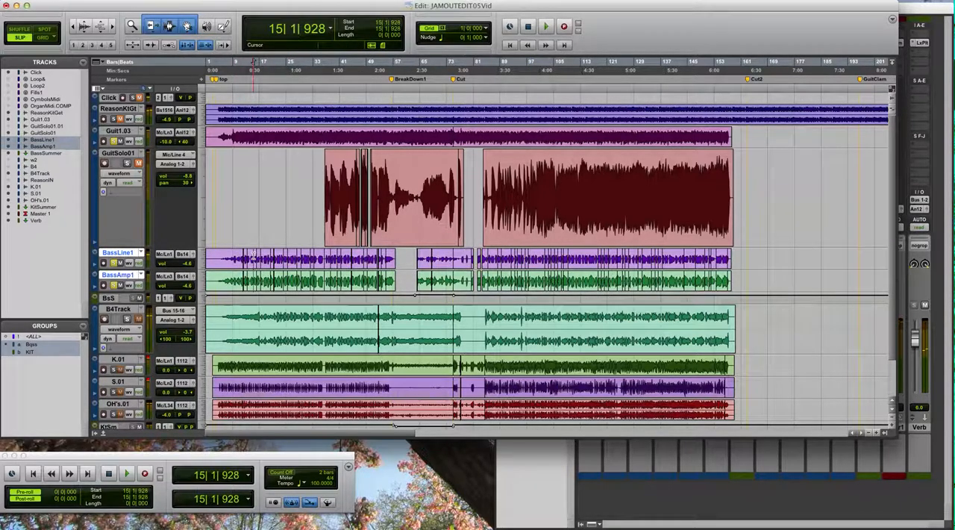
key(space)
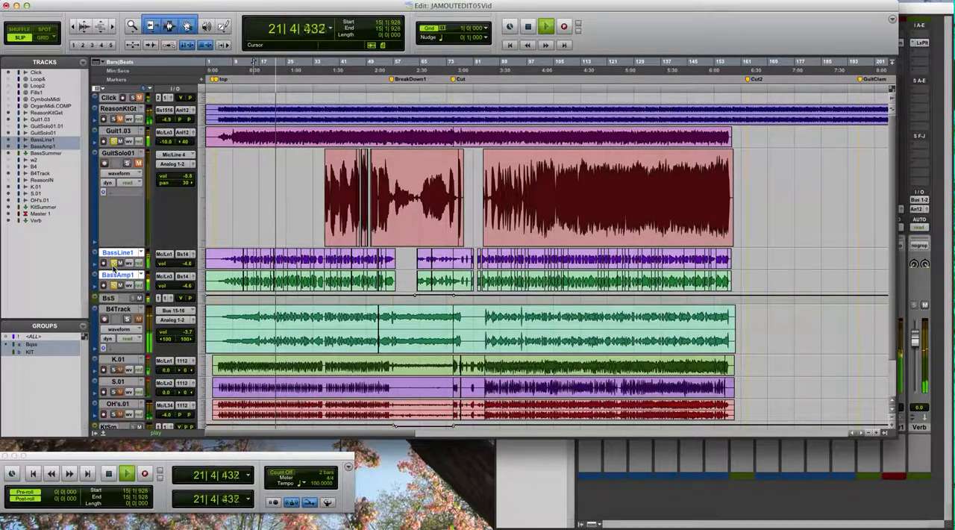
key(super+bracketright)
key(super+bracketright)
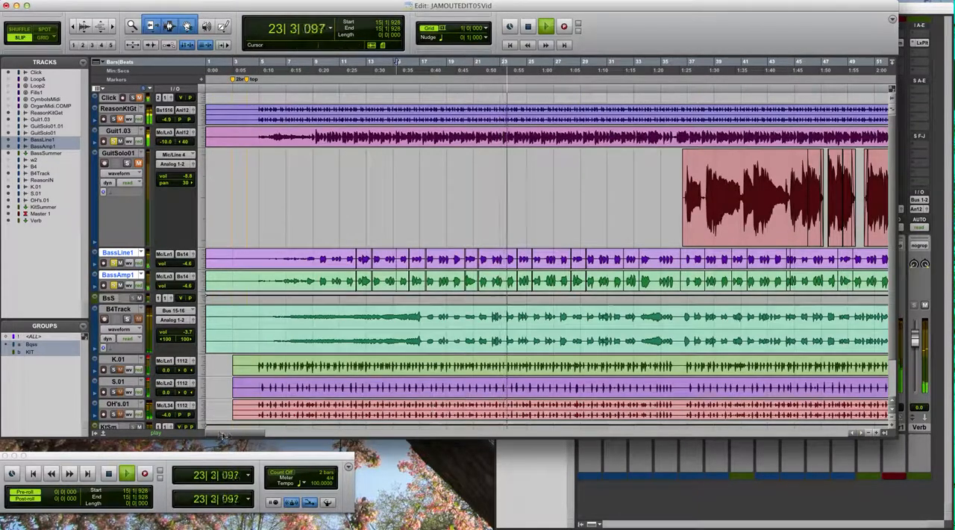
drag(222, 435, 258, 436)
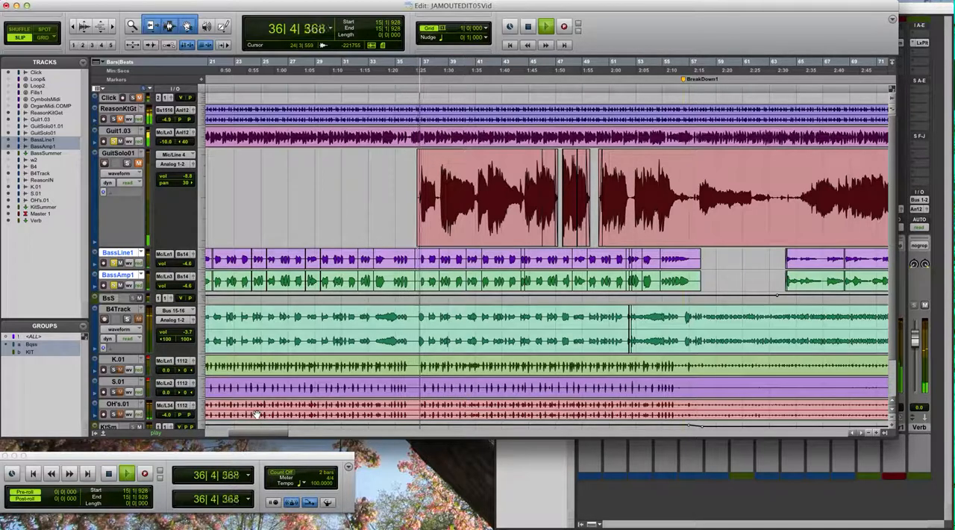
key(space)
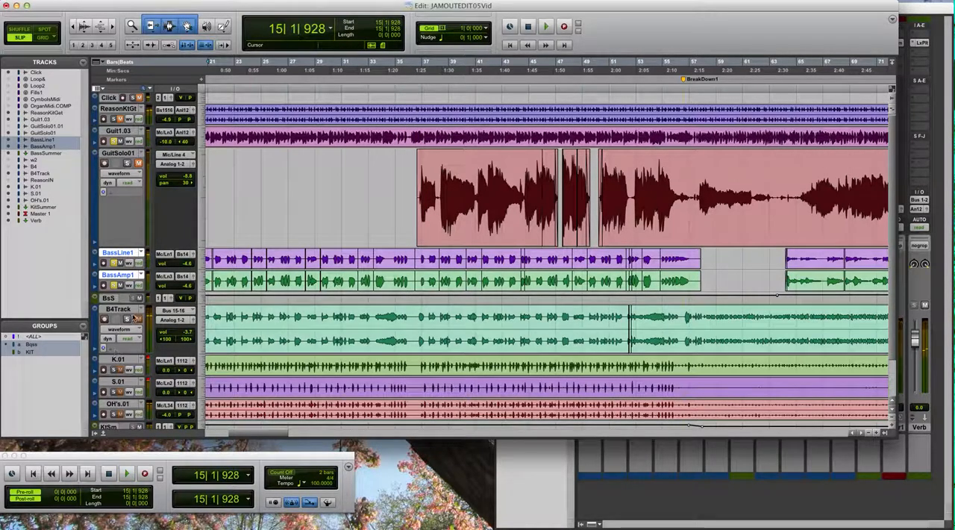
- Audition the soloed B4Track organ from about bar 36, where the guitar solo begins, into the BreakDown1 section
click(416, 313)
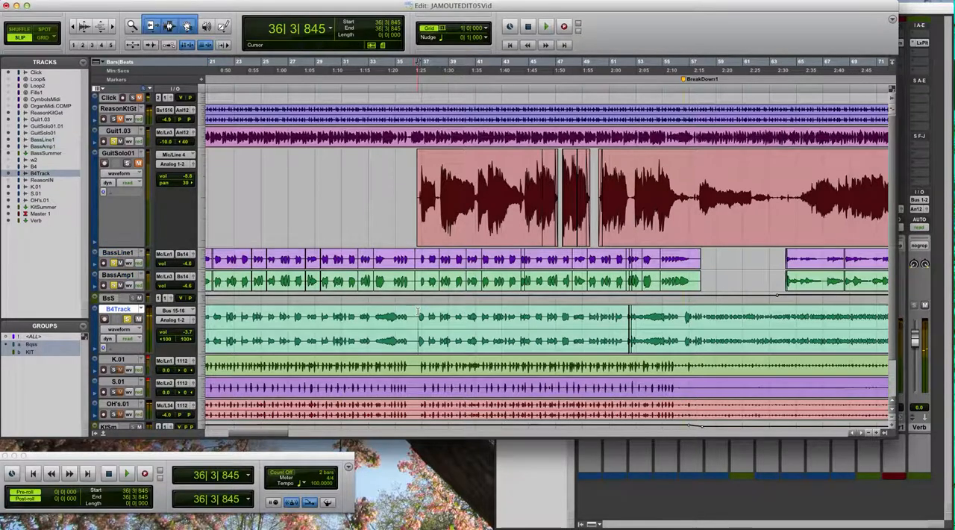
key(space)
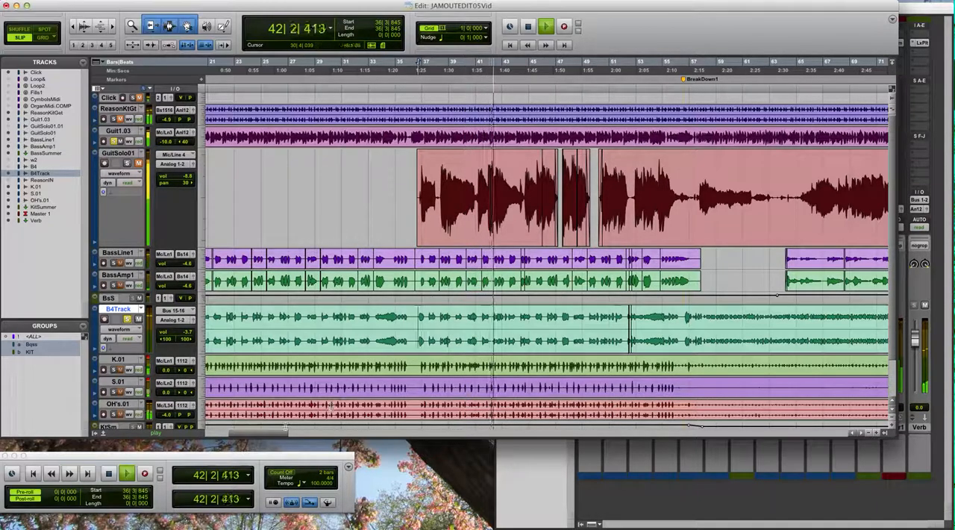
drag(278, 432, 280, 431)
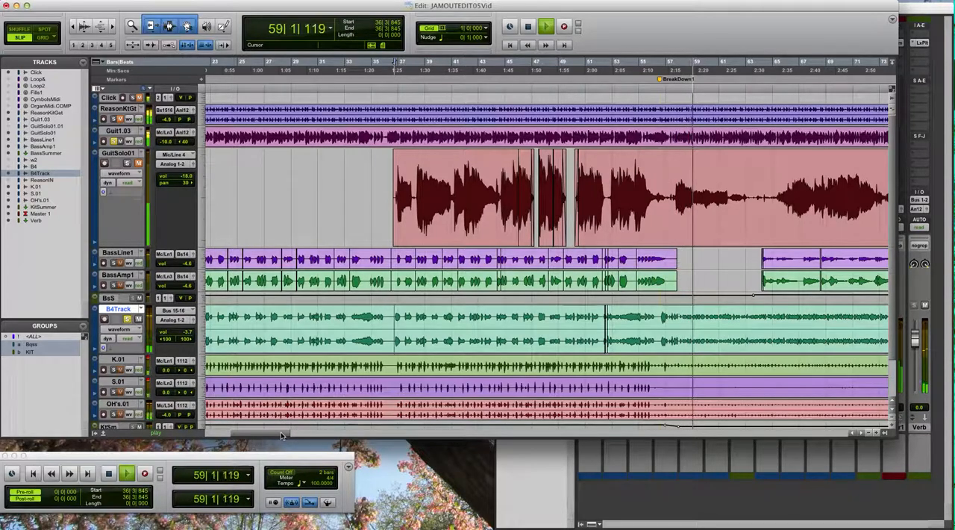
key(super+bracketleft)
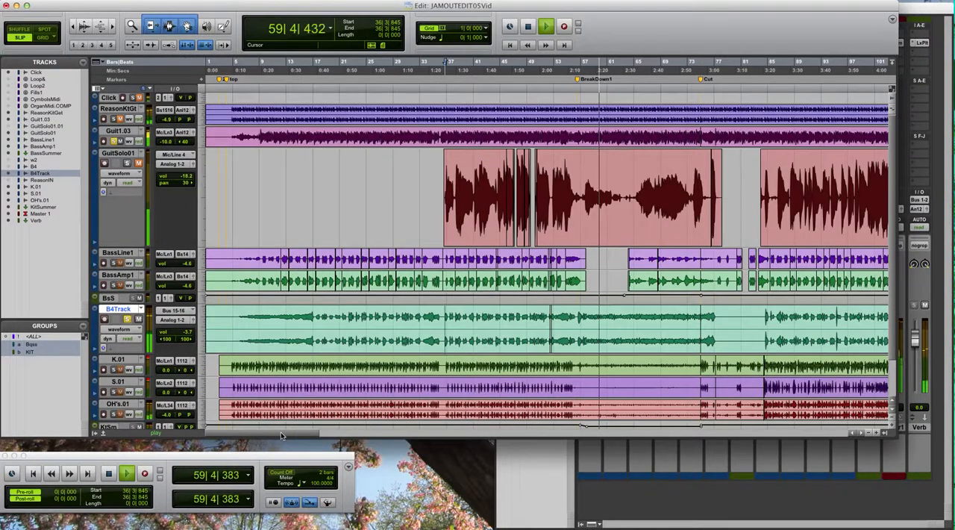
key(super+bracketleft)
key(space)
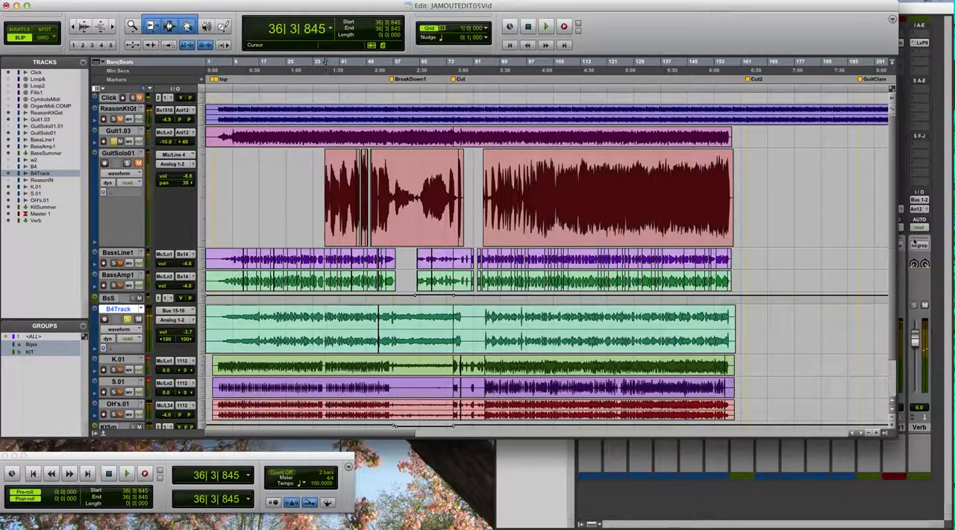
- Switch the KIT group's tracks to the K (1) playlist to view the full original take, and return them to the K.01 (12) playlist
scroll(898, 236, down, 3)
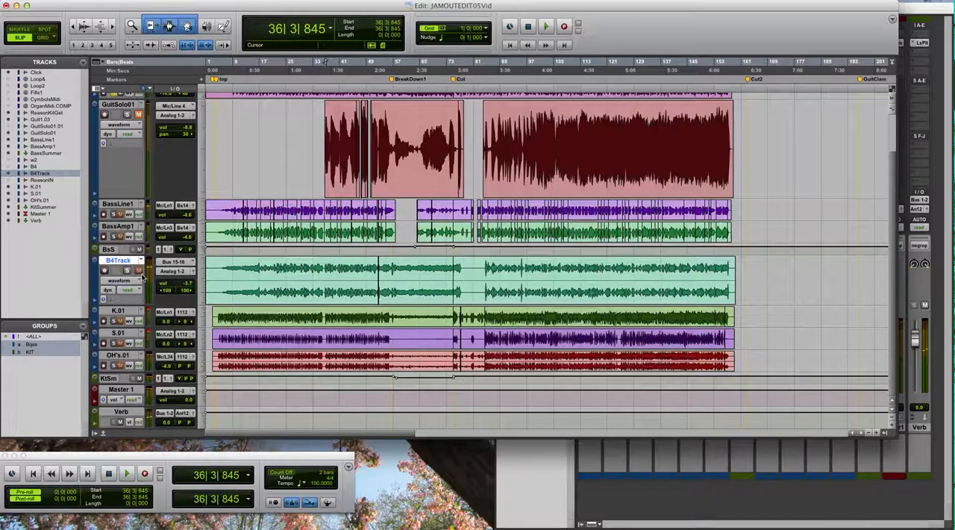
click(141, 311)
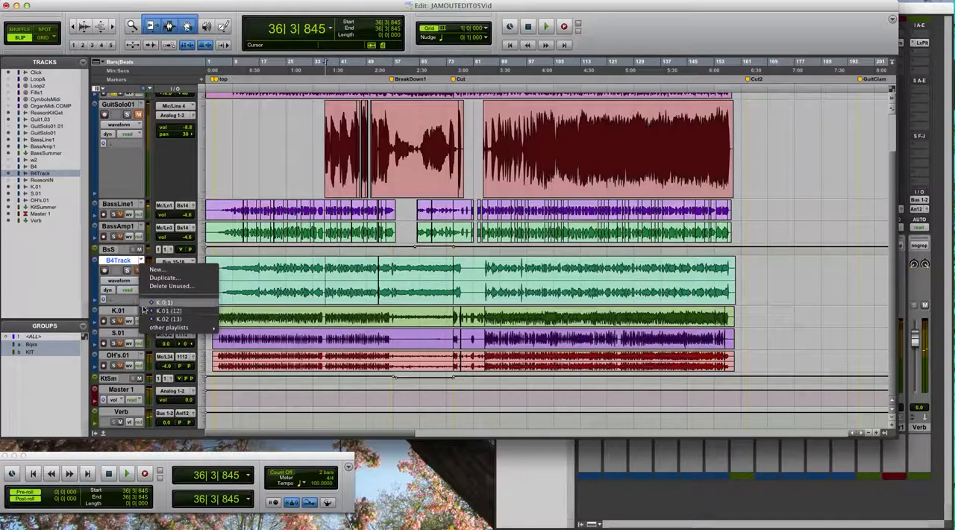
click(163, 302)
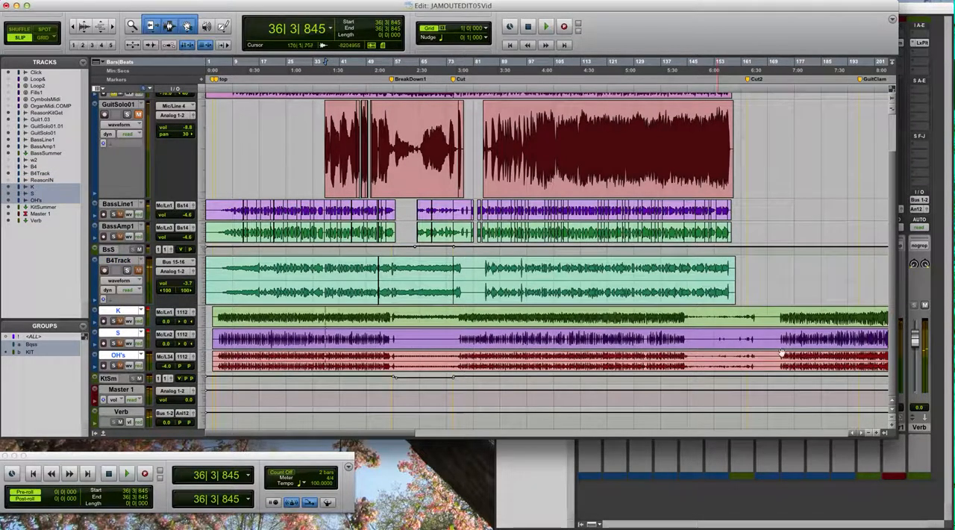
key(super+bracketleft)
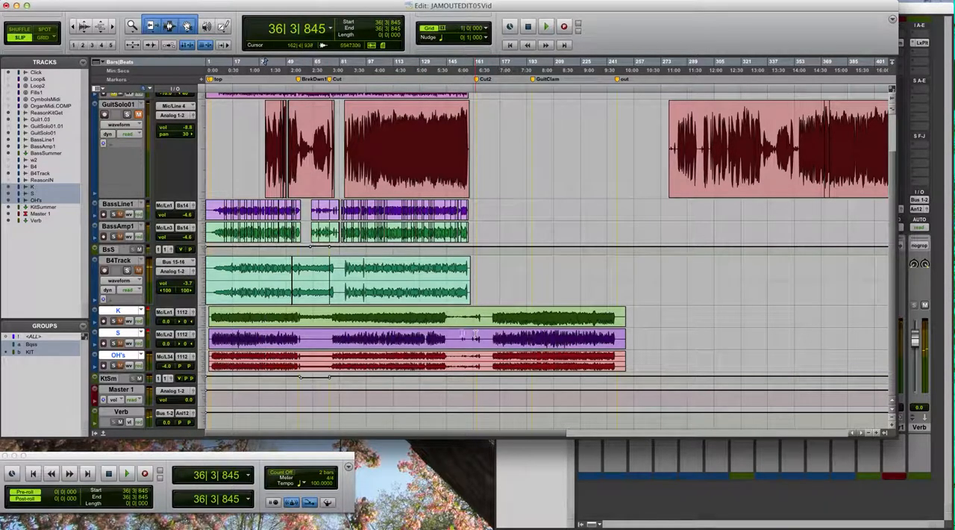
click(142, 313)
click(141, 319)
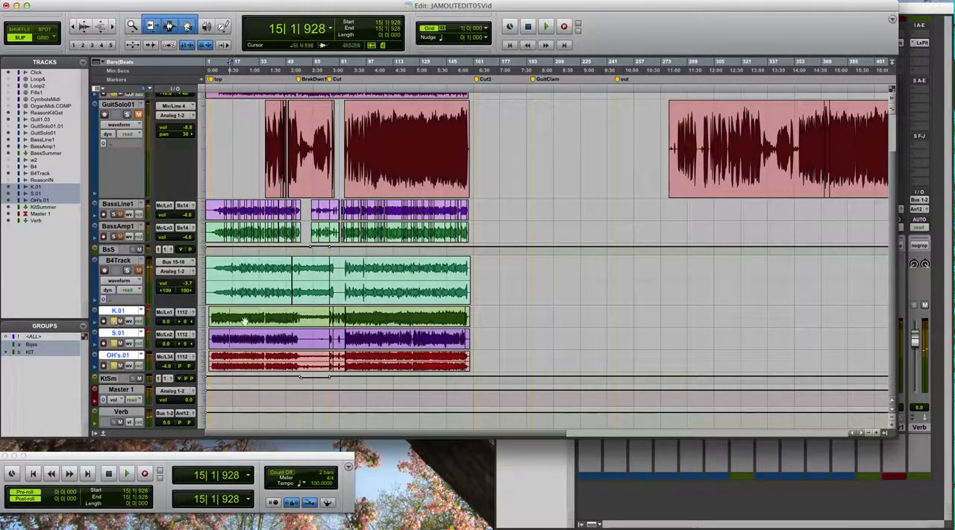
- Play the soloed drums from about bar 15 and examine the first inserts on S.01, OH's.01 and KitSummer in the Mix window
key(space)
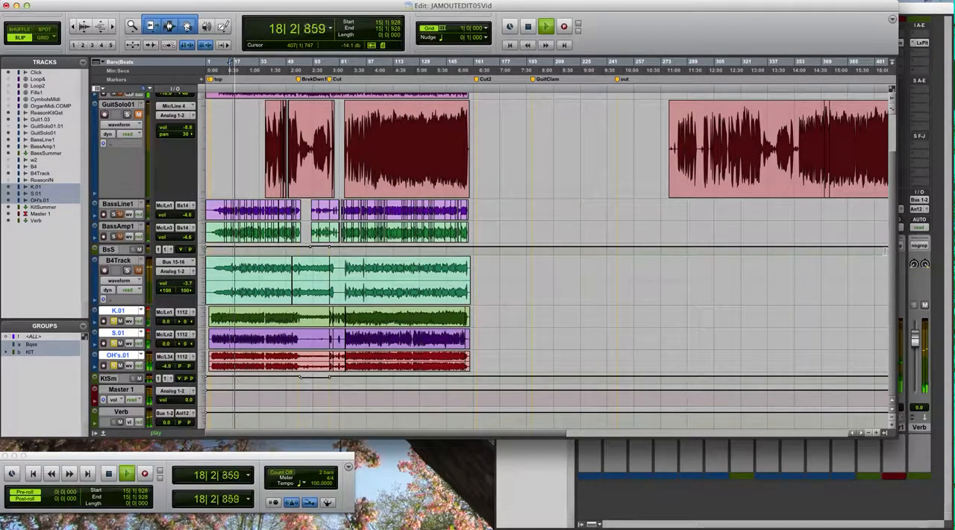
click(695, 466)
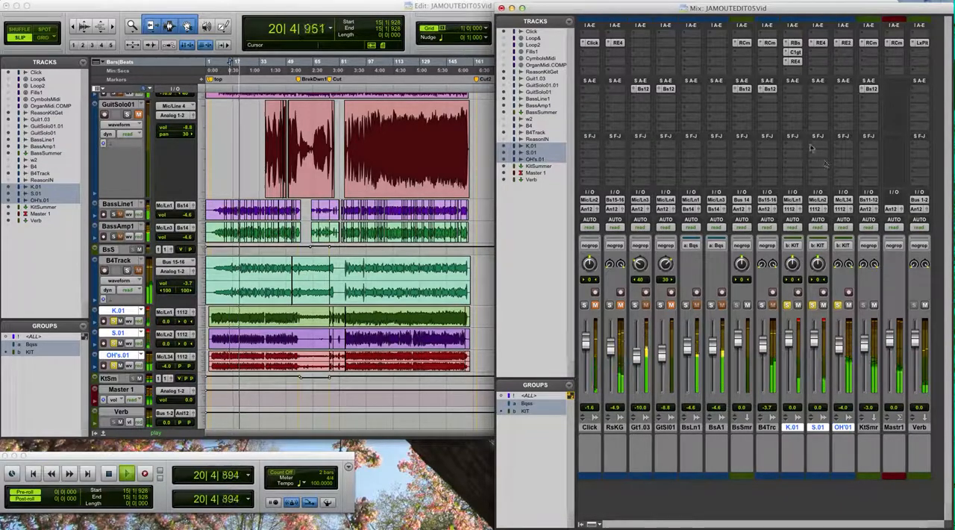
click(822, 42)
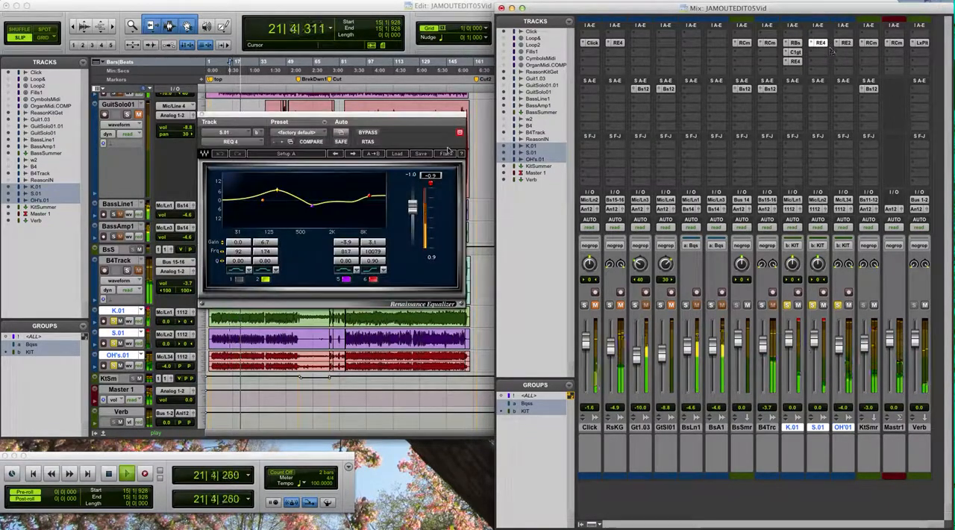
click(845, 42)
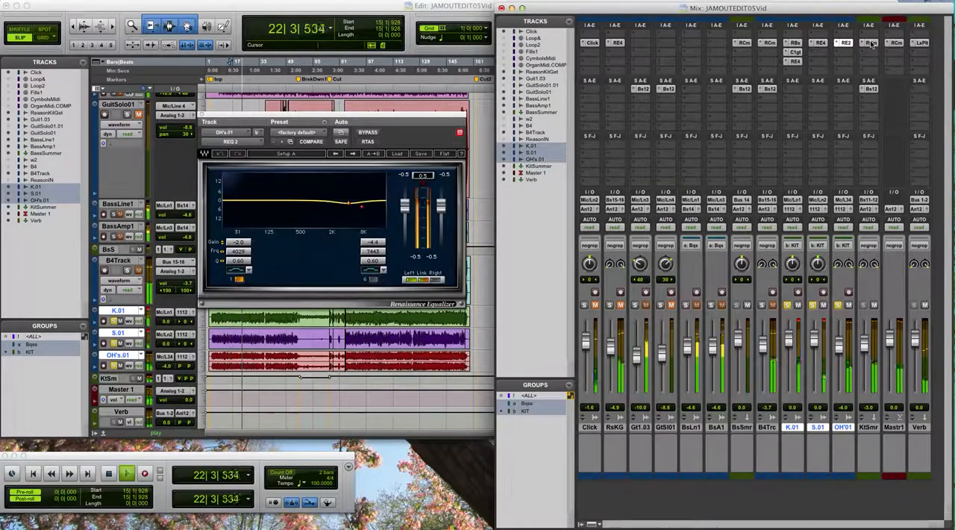
click(870, 43)
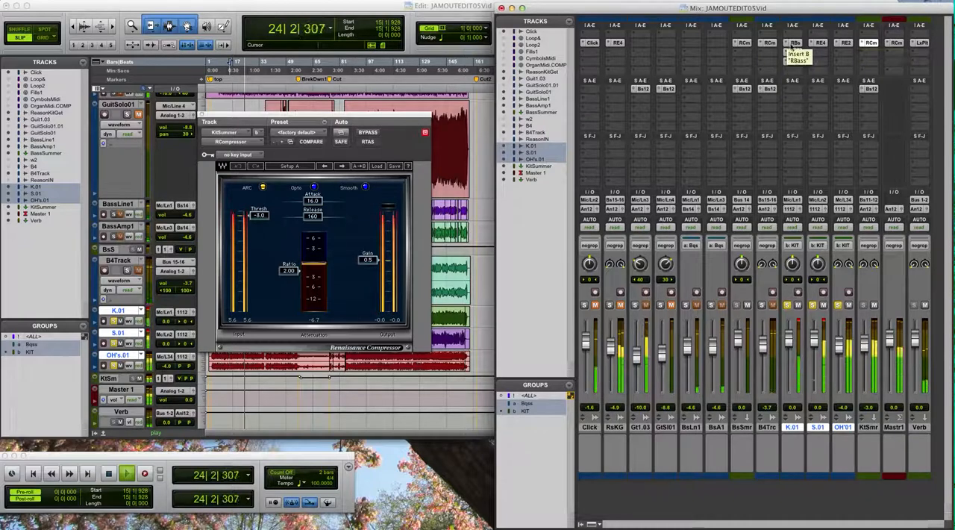
- Compare the K.01 kick track with its RBass insert bypassed and active, and examine its C1 gate settings
click(795, 43)
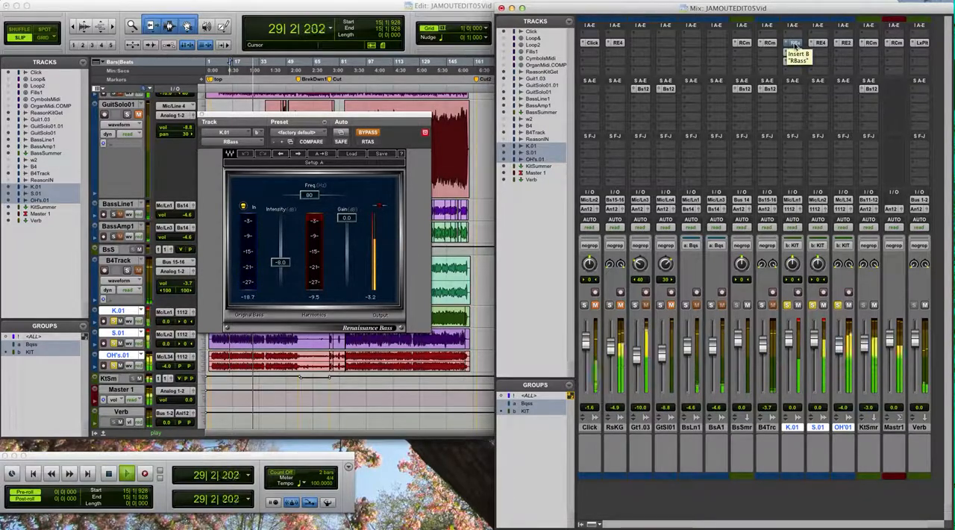
super+click(794, 43)
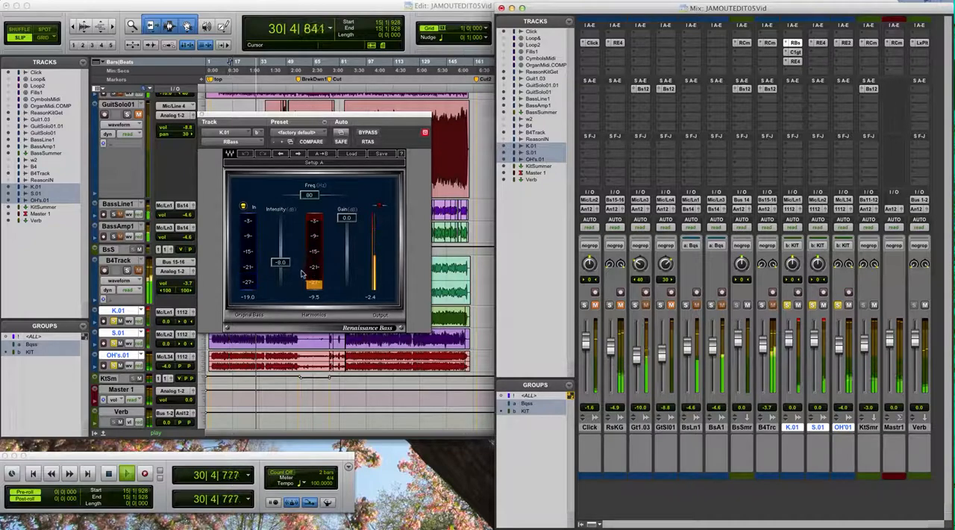
click(795, 52)
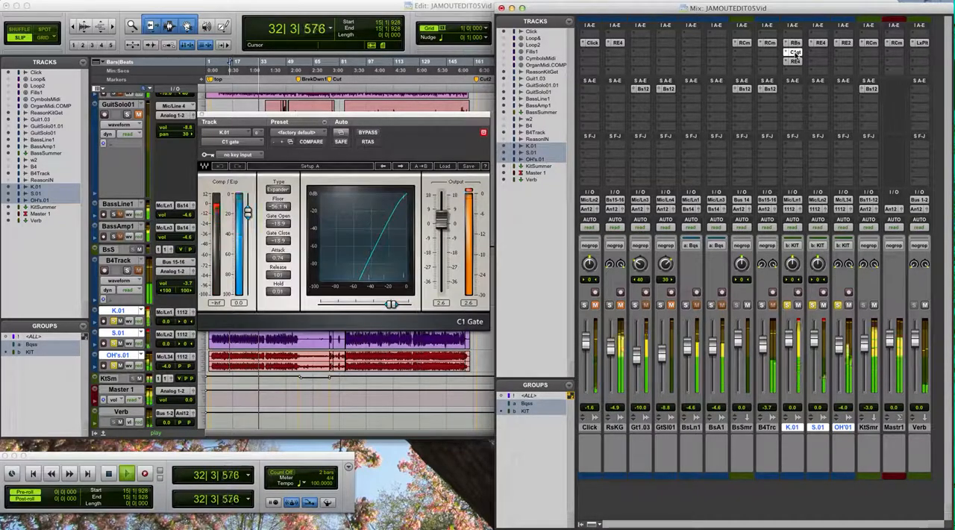
super+click(795, 53)
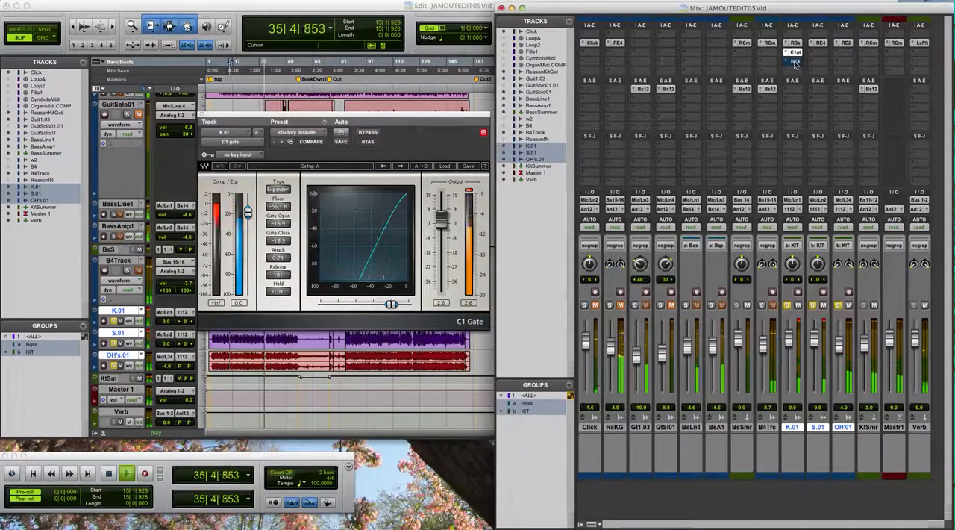
- Compare K.01 with its REQ 4 equalizer bypassed and active, and unsolo the KIT group's tracks
click(795, 64)
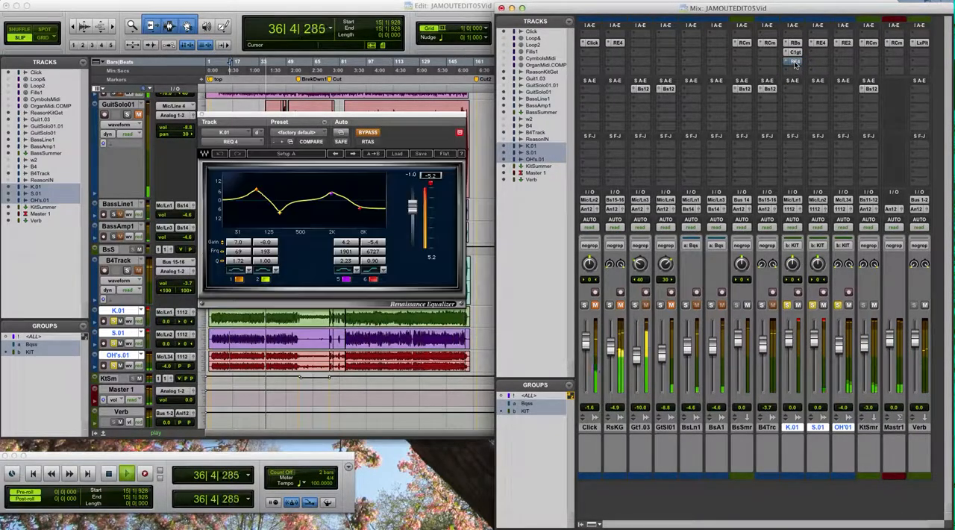
click(795, 65)
click(795, 64)
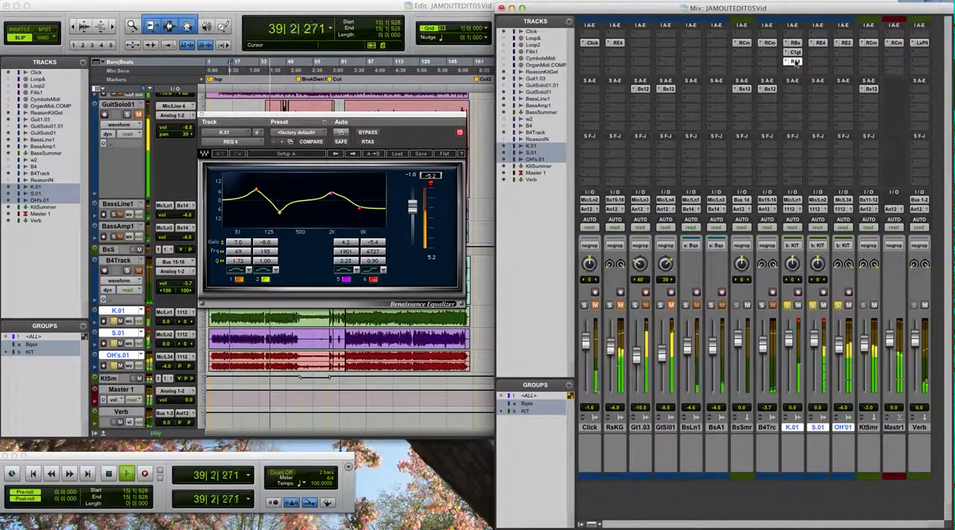
click(199, 116)
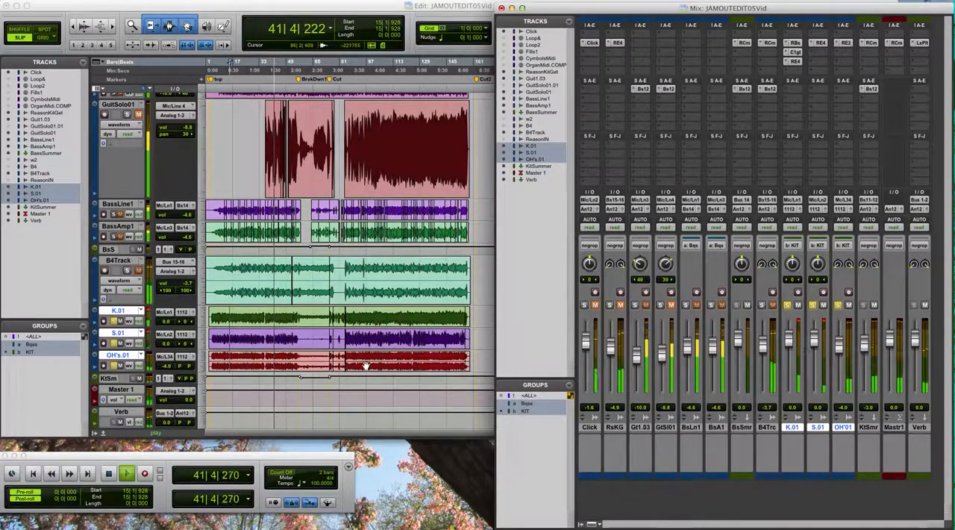
click(113, 367)
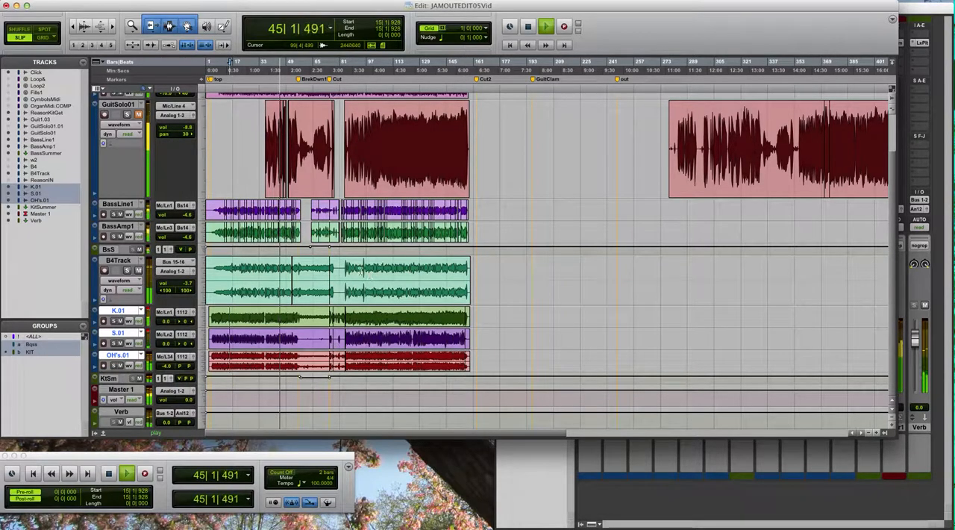
- Play the full mix from about bar 83, just after the Cut marker, and look over the tracks from Click down to Verb
key(space)
click(345, 264)
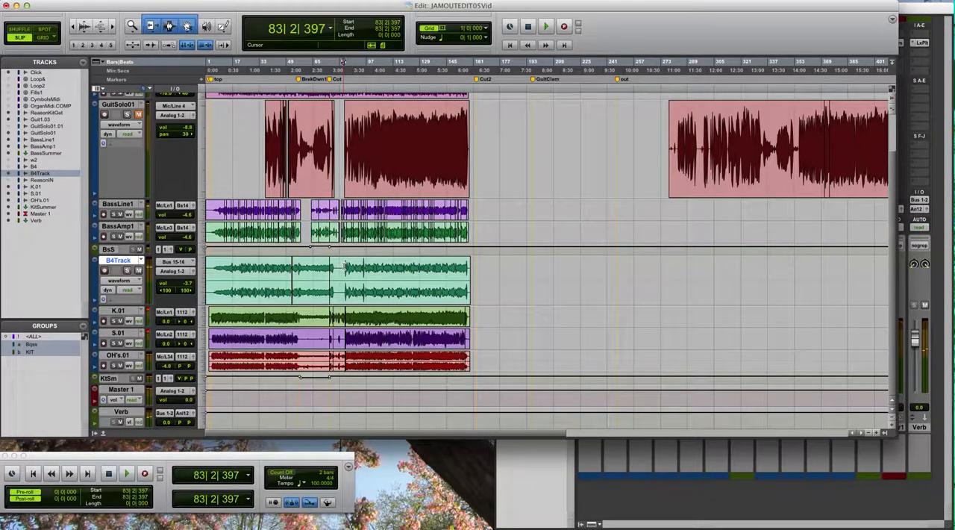
key(space)
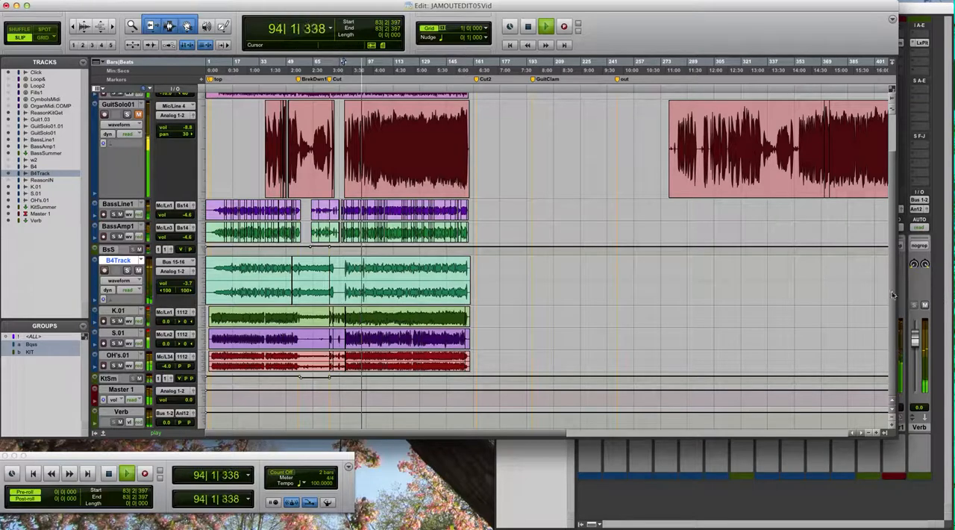
scroll(892, 298, up, 3)
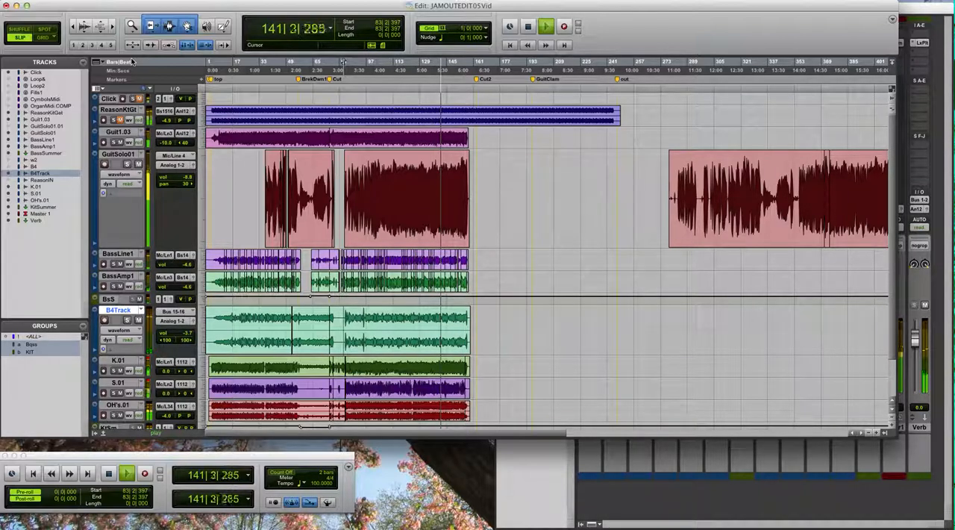
scroll(893, 276, down, 2)
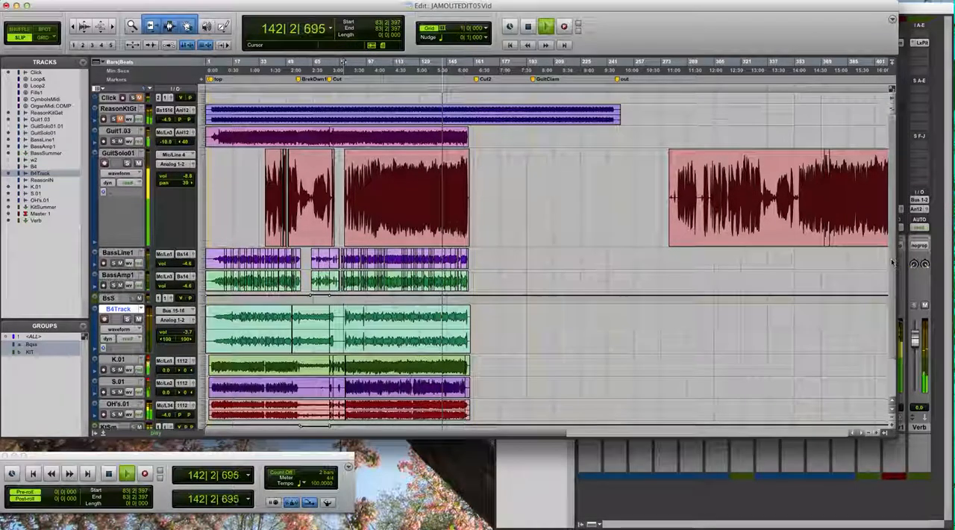
scroll(892, 276, down, 3)
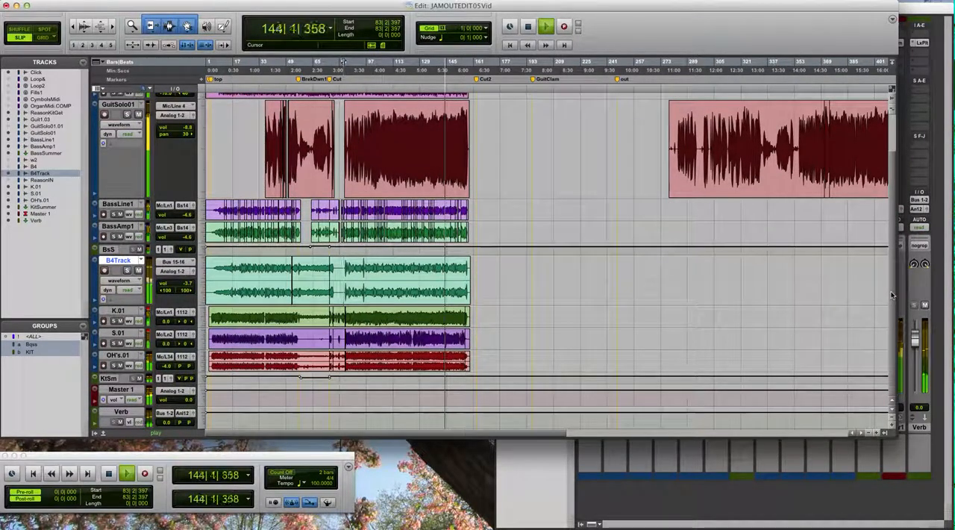
scroll(892, 270, up, 3)
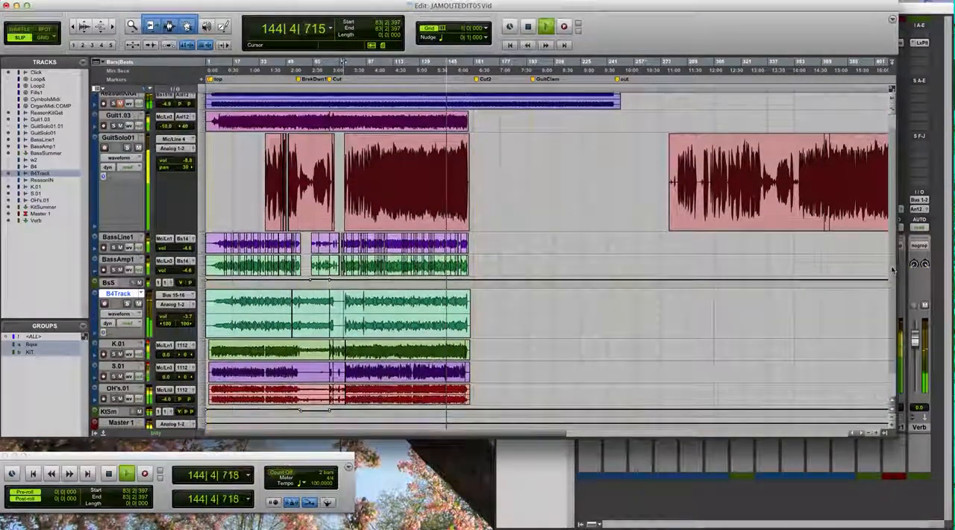